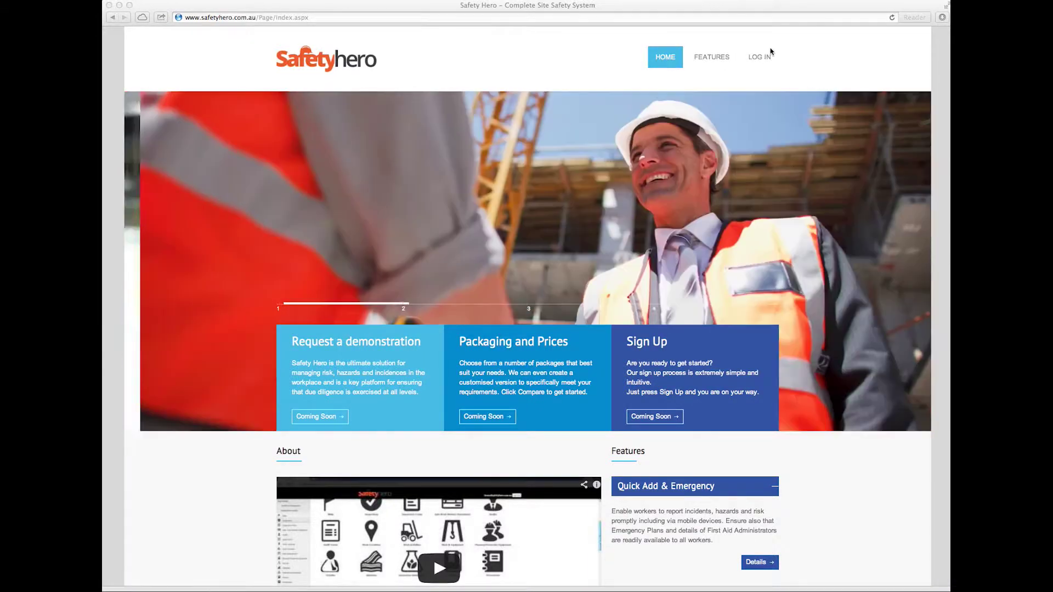
# Log in to the Safety Hero site with the stored email address and password.
pyautogui.click(576, 9)
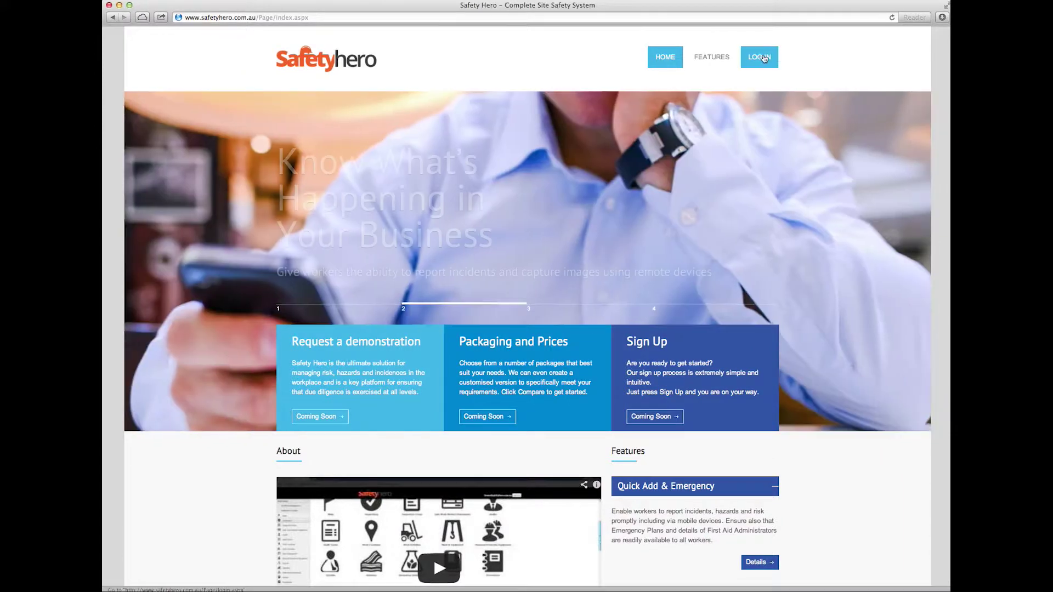
pyautogui.click(759, 56)
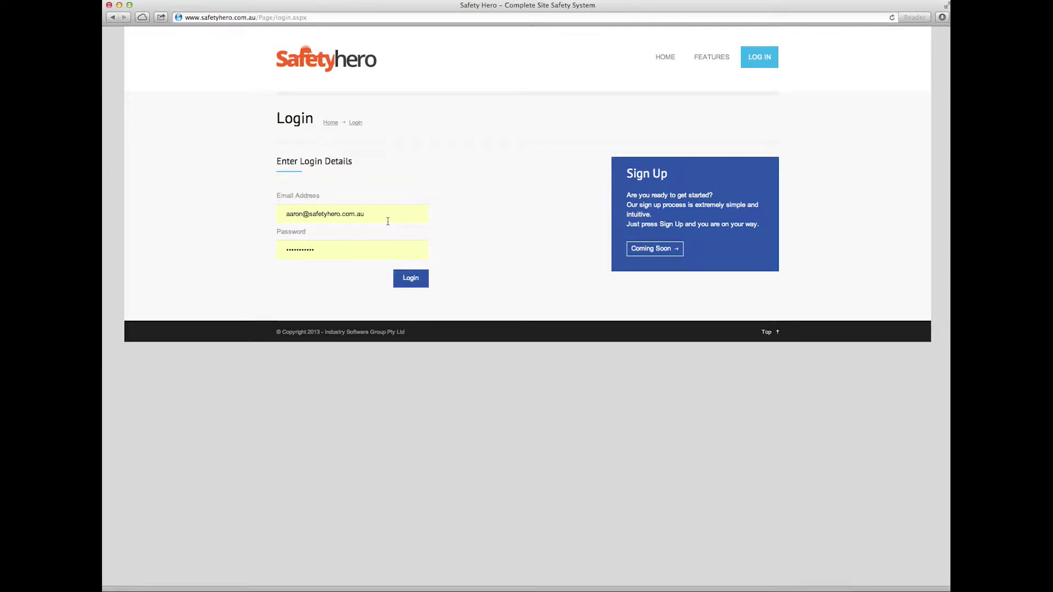
pyautogui.click(411, 280)
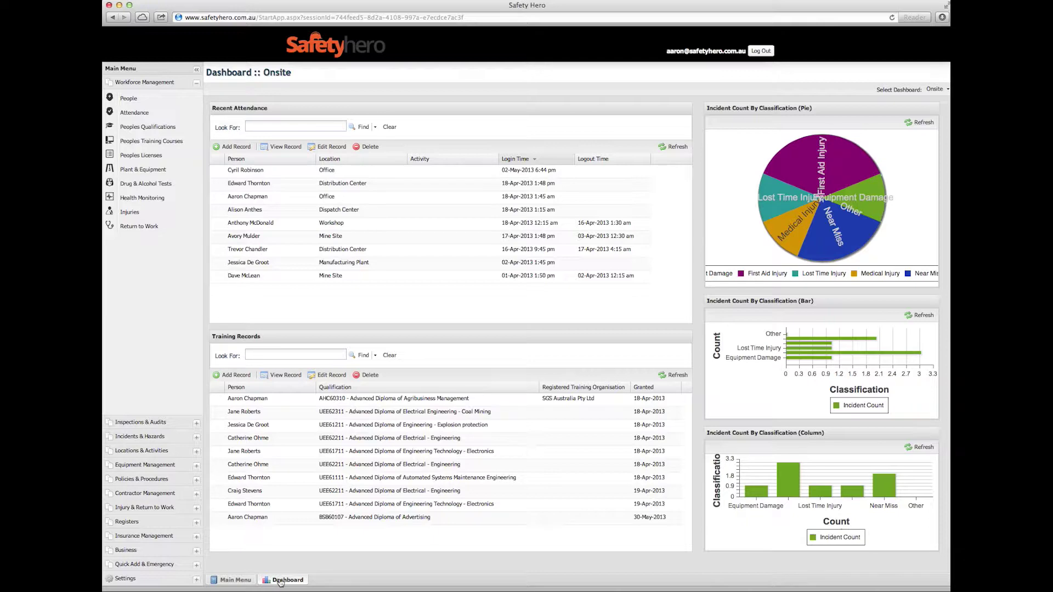
# Examine the full set of Main Menu modules and compare it with the Onsite dashboard.
pyautogui.click(243, 582)
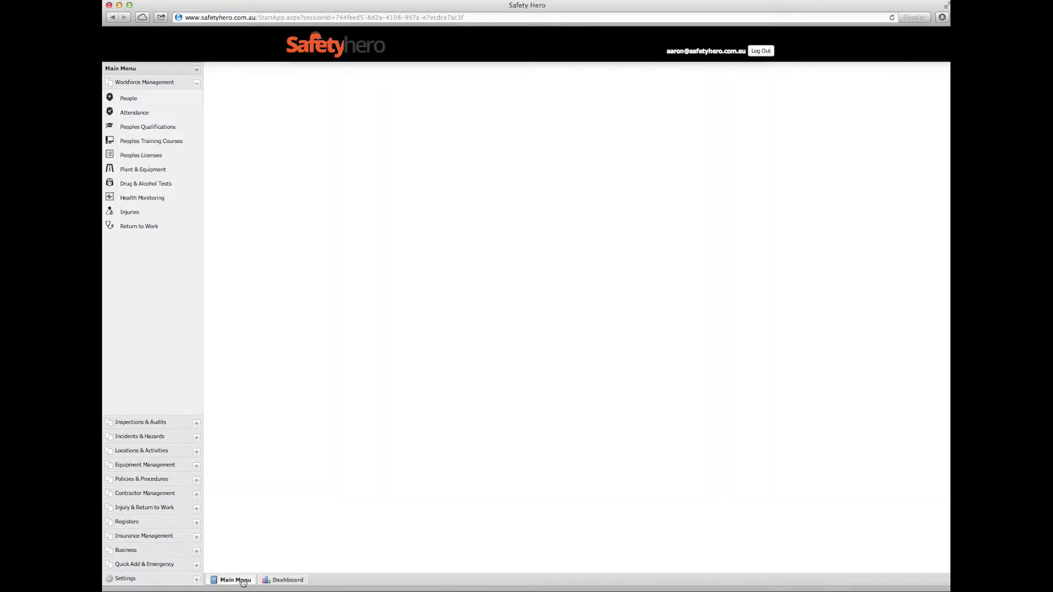
pyautogui.scroll(-10, 670, 392)
pyautogui.scroll(-10, 670, 391)
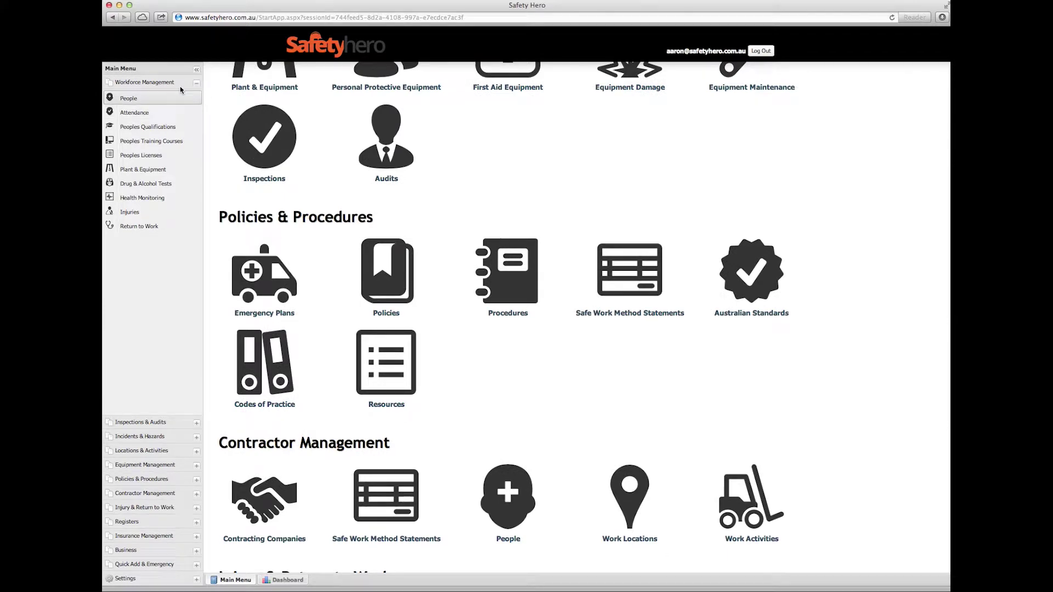
pyautogui.scroll(-12, 469, 343)
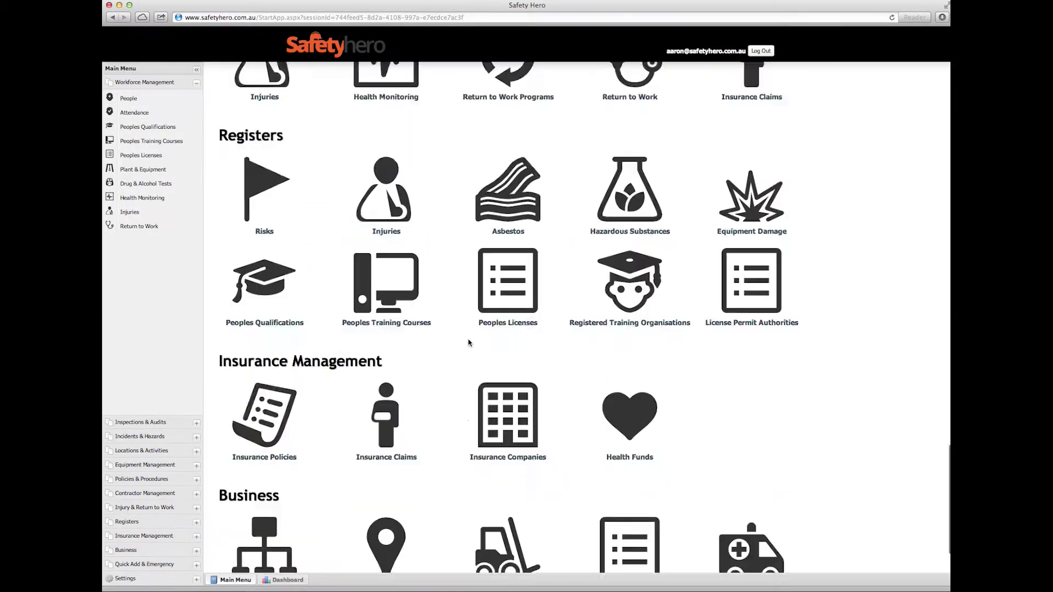
pyautogui.scroll(20, 469, 343)
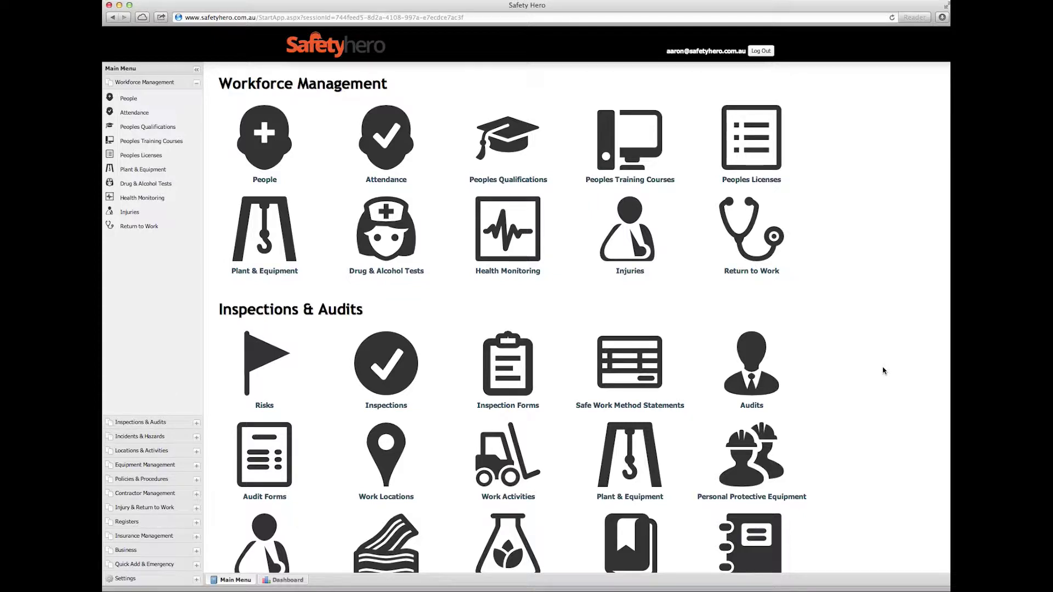
pyautogui.click(280, 581)
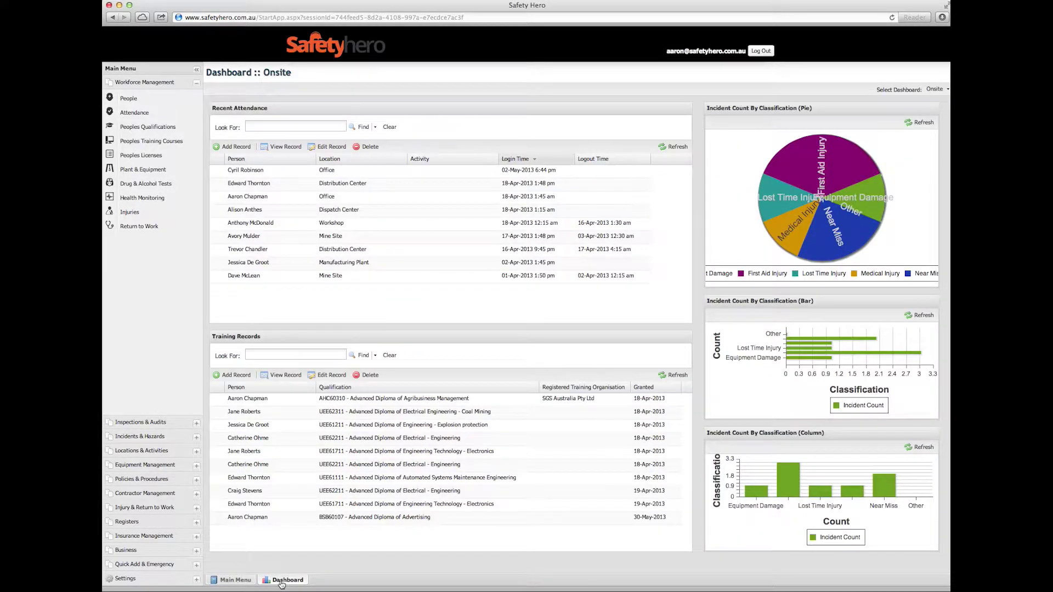
pyautogui.click(241, 584)
pyautogui.click(280, 583)
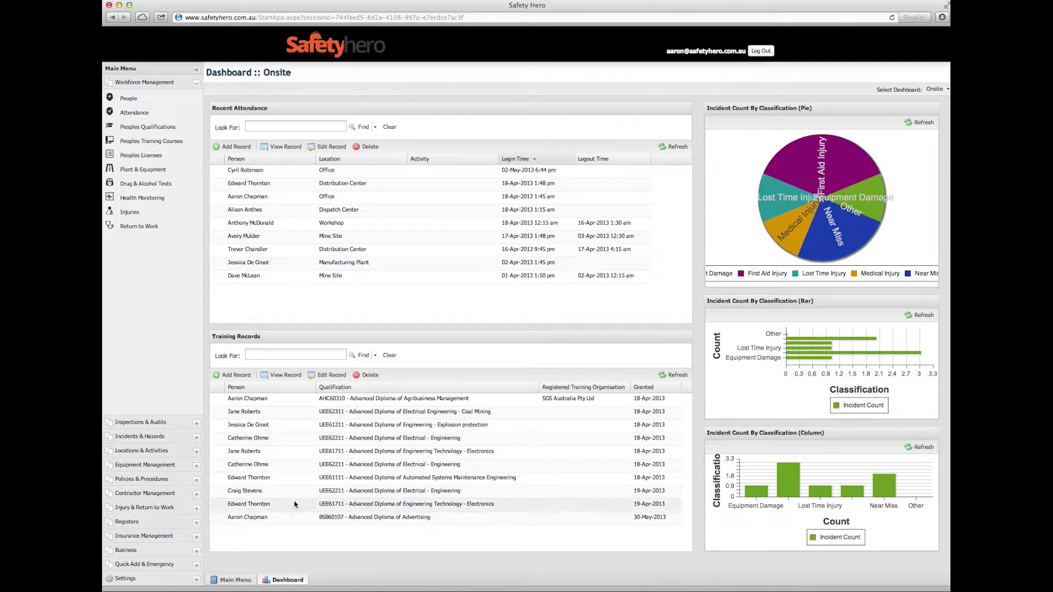
# Open the People list under Workforce Management and close it again, two times.
pyautogui.click(151, 104)
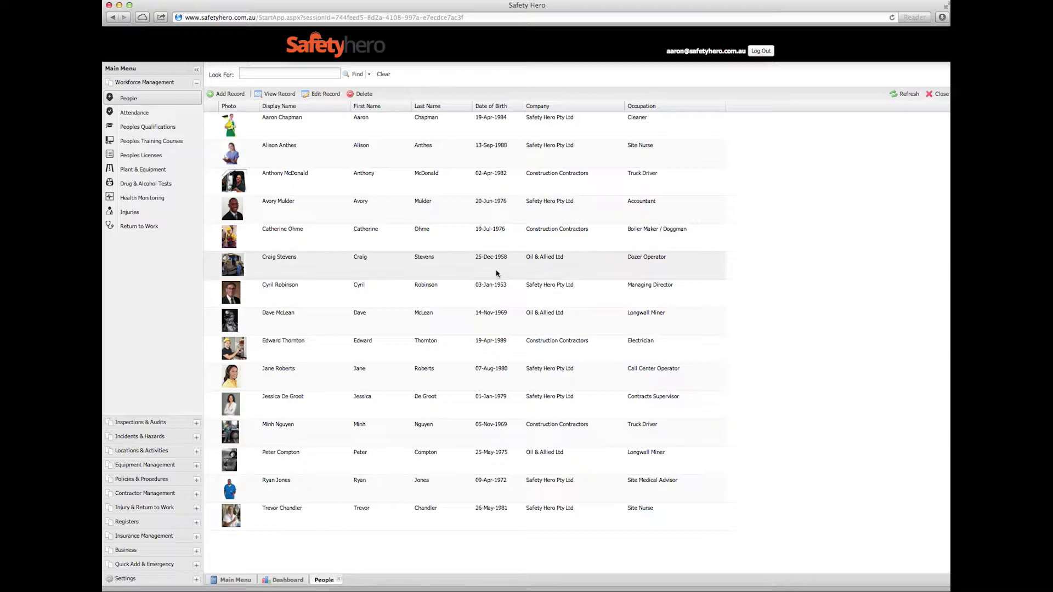
pyautogui.click(938, 94)
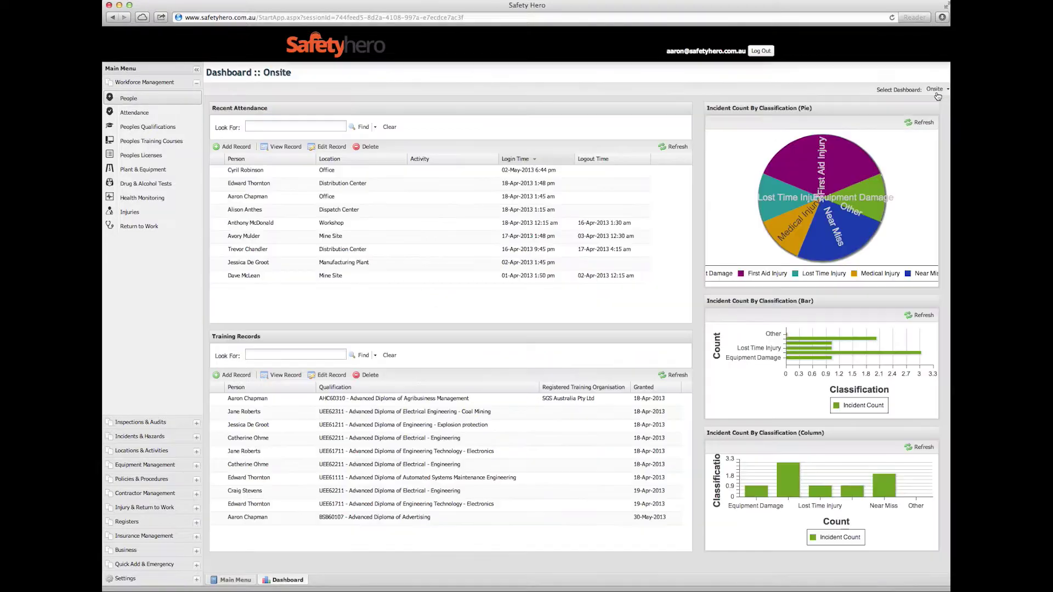
pyautogui.click(143, 99)
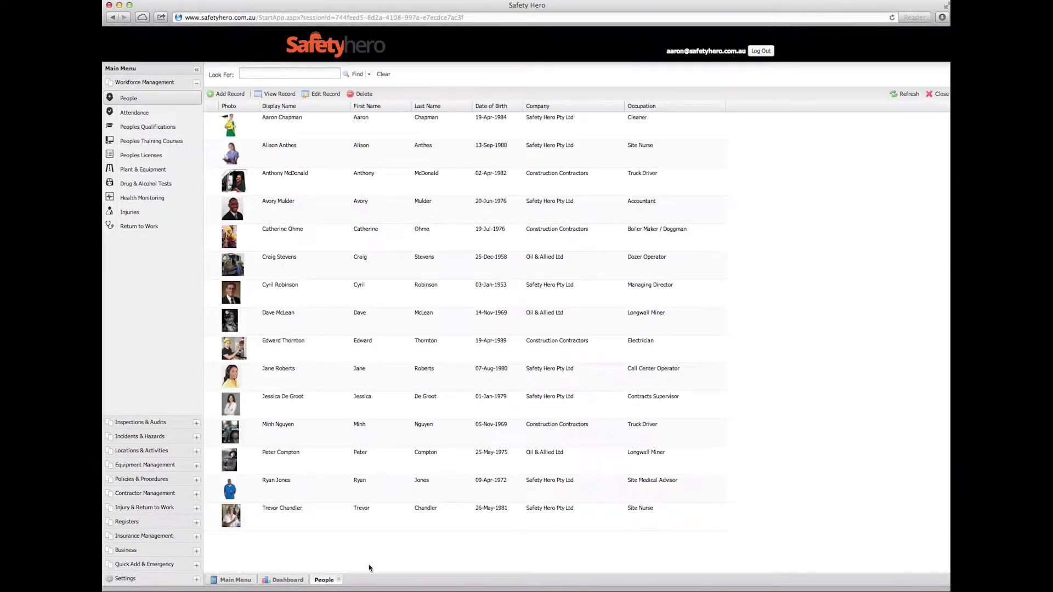
pyautogui.click(339, 580)
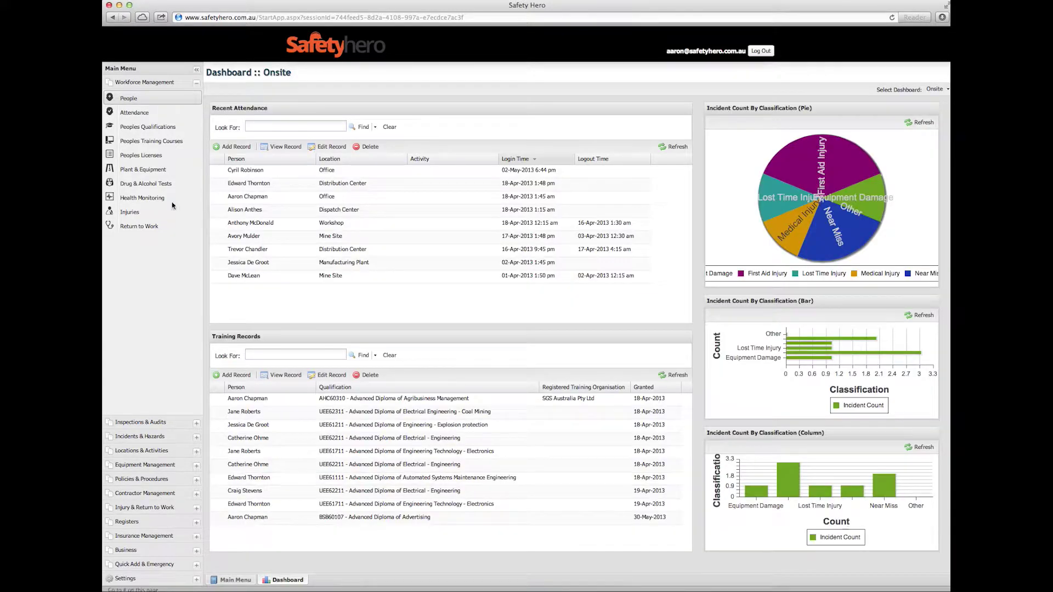
# Open the People and Attendance lists under Workforce Management and switch between them, the Dashboard and the Main Menu.
pyautogui.click(129, 100)
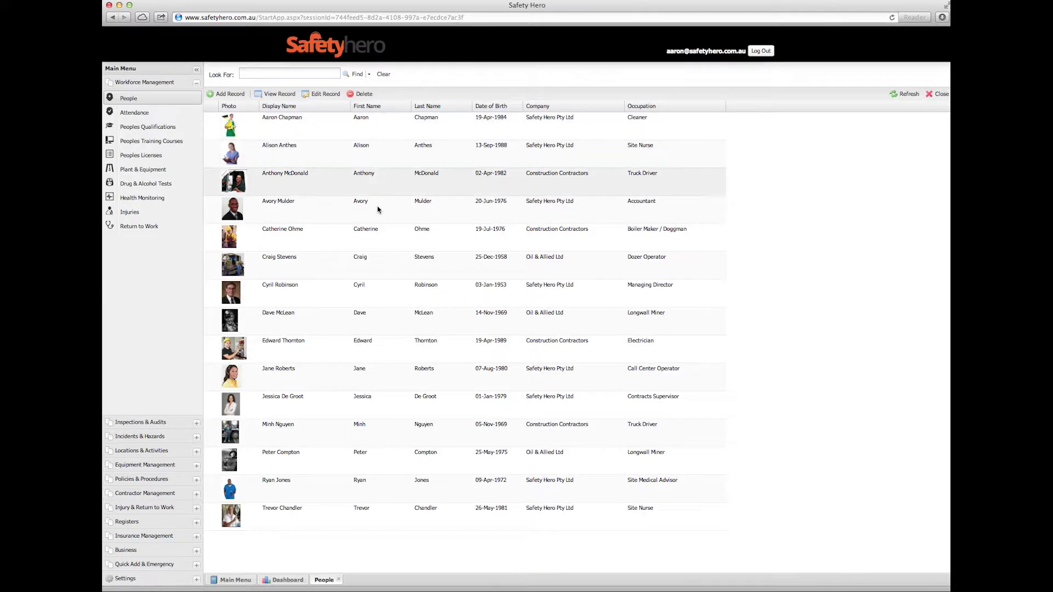
pyautogui.click(143, 115)
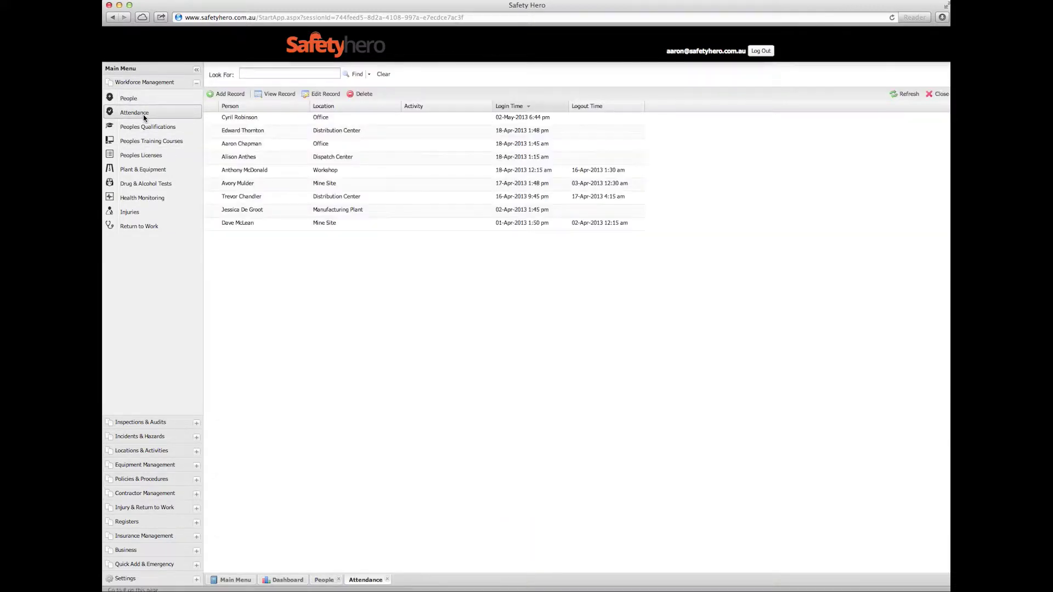
pyautogui.click(325, 581)
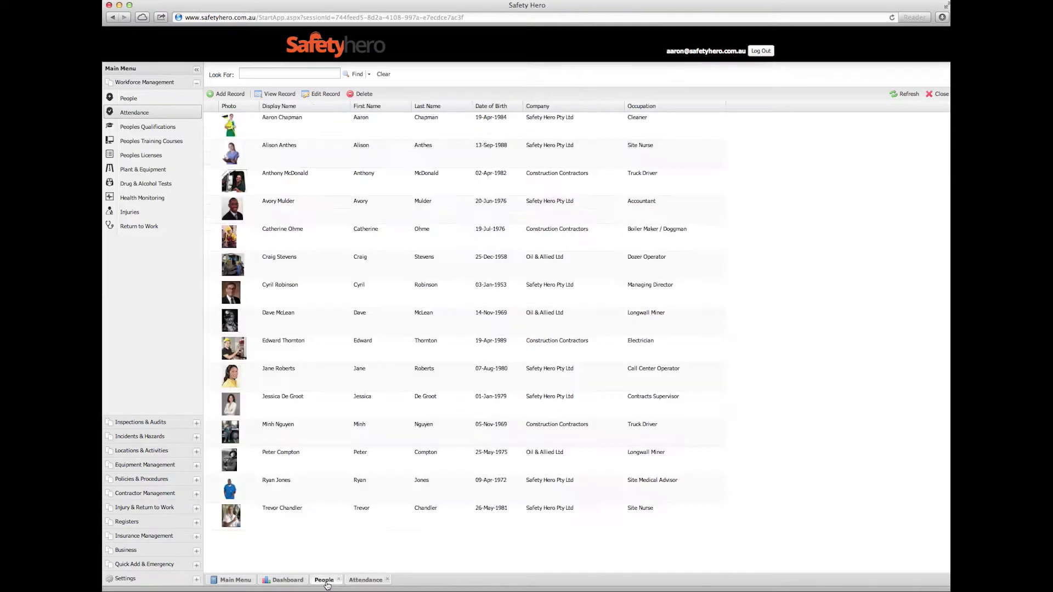
pyautogui.click(371, 581)
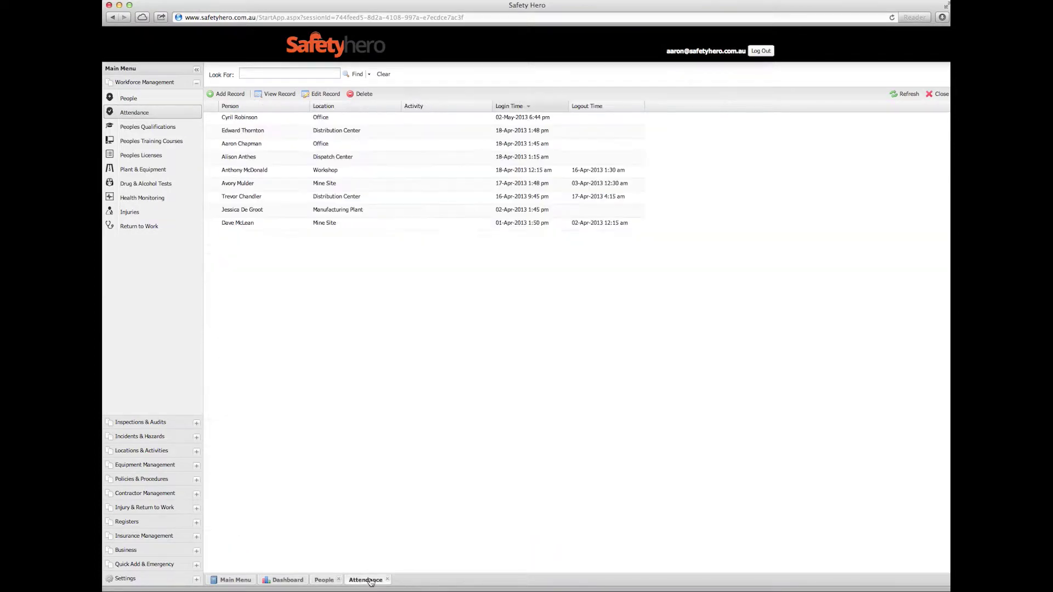
pyautogui.click(324, 580)
pyautogui.click(284, 580)
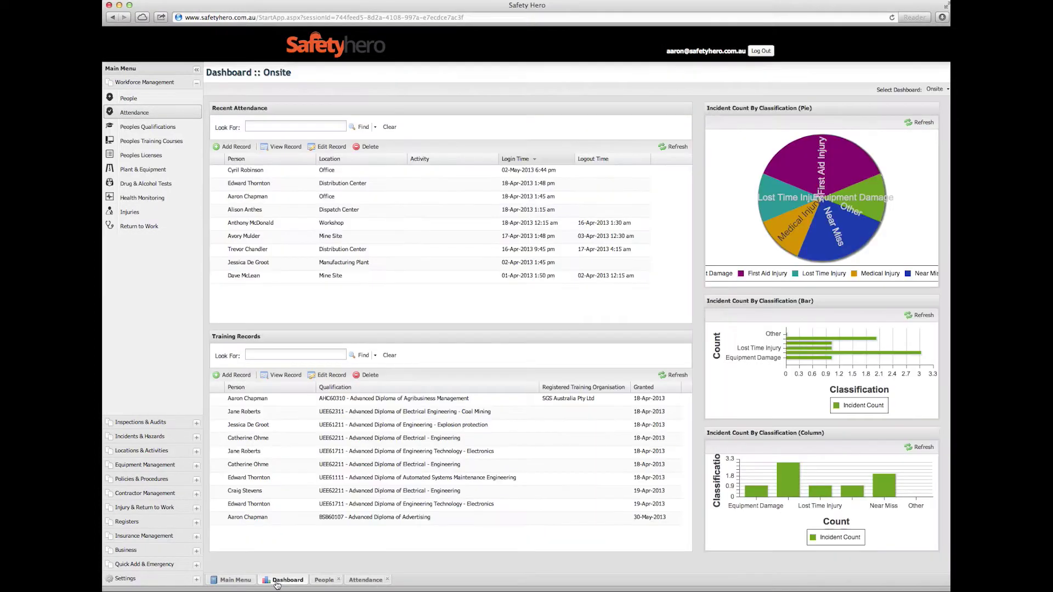
pyautogui.click(234, 580)
# Search the People list by a person's first name and clear the search to list everyone again.
pyautogui.click(336, 581)
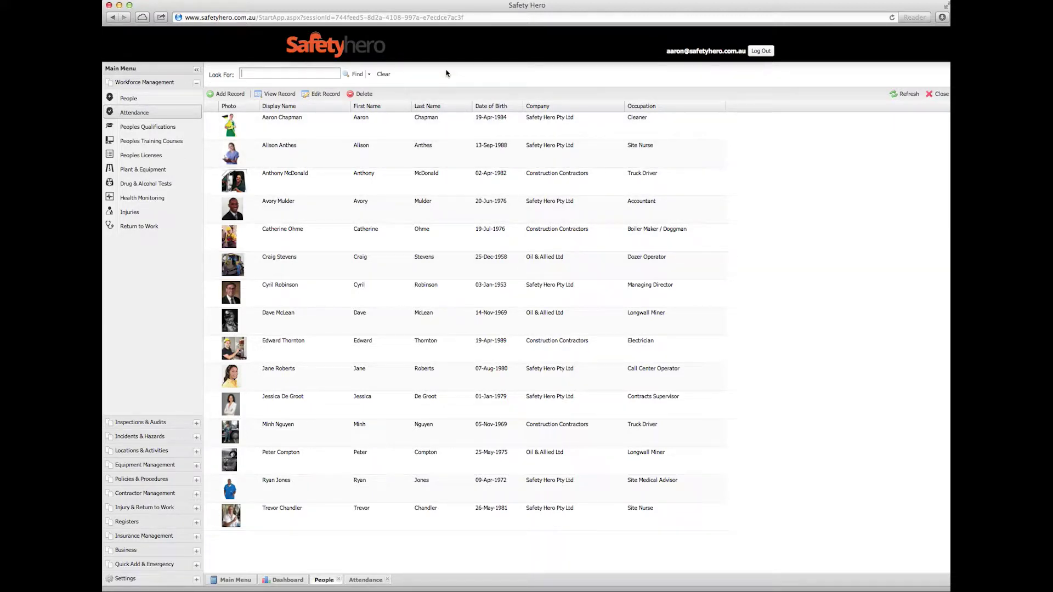
pyautogui.write('Aaron')
pyautogui.click(354, 73)
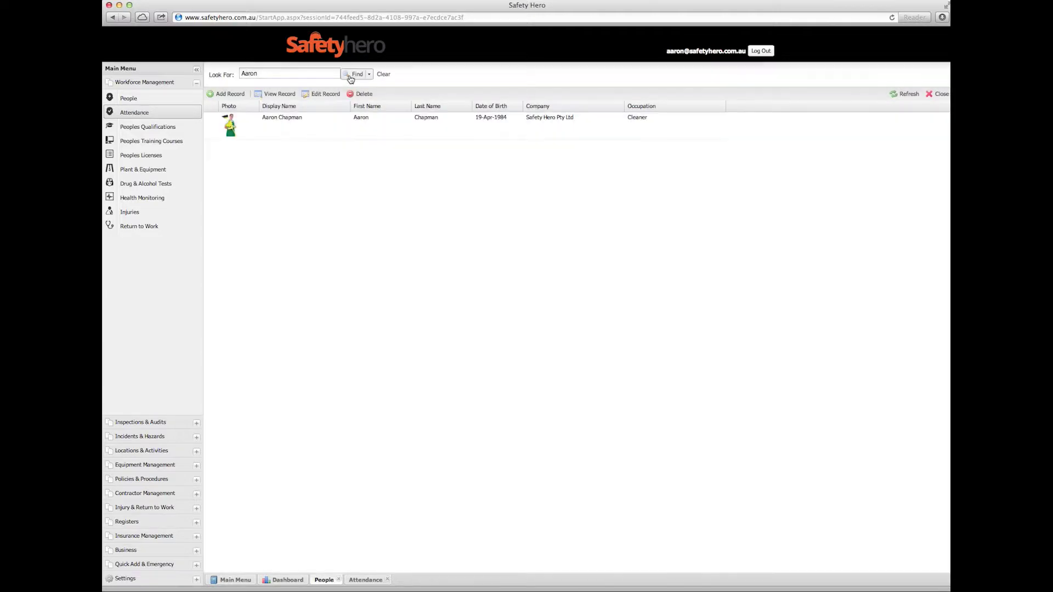
pyautogui.click(303, 125)
pyautogui.click(383, 74)
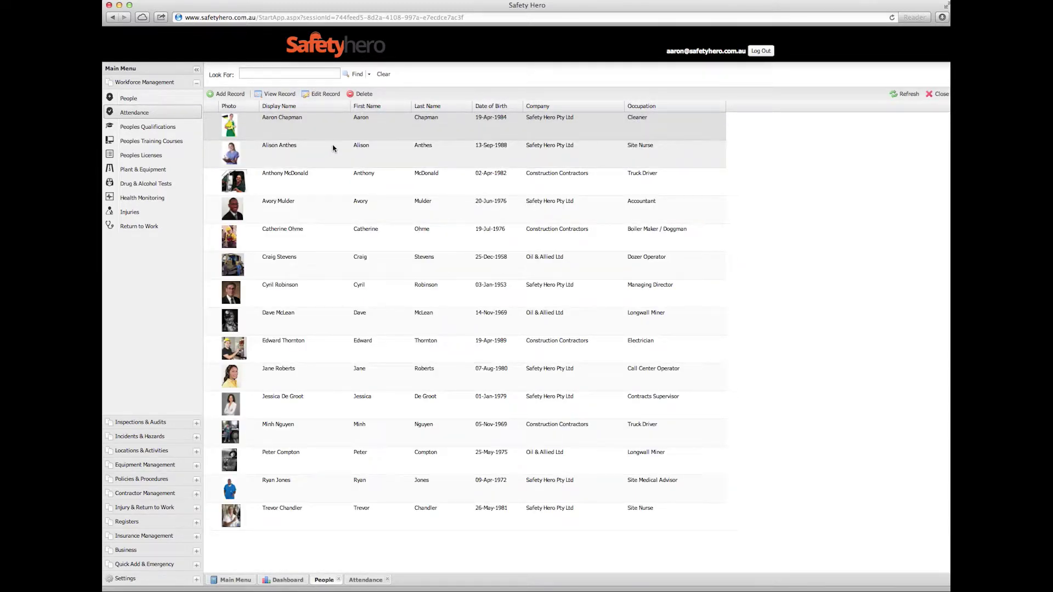
pyautogui.click(356, 75)
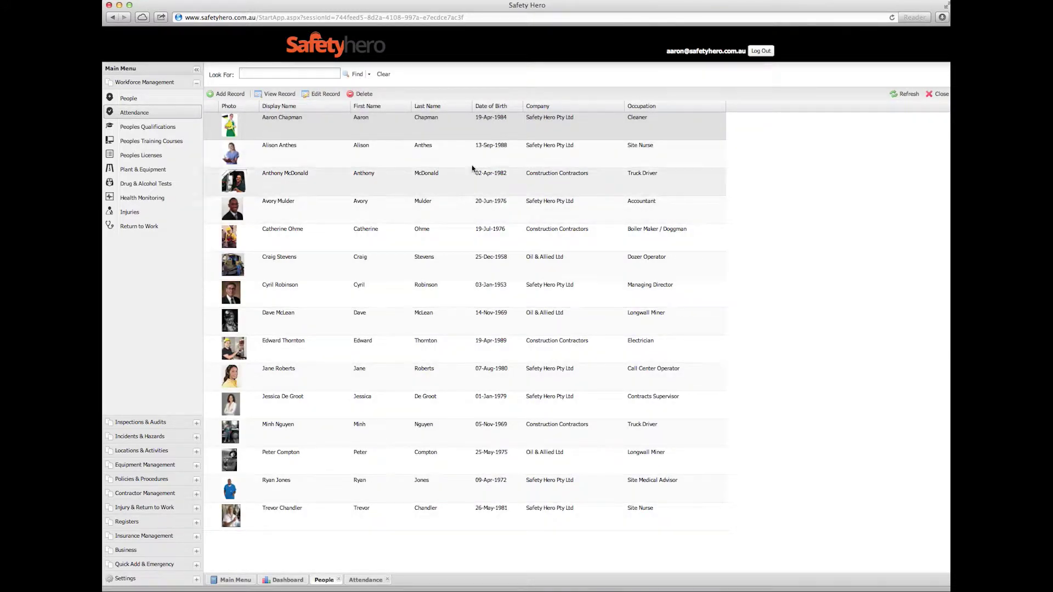
# Search the People list for the company "Oil & Allied", select the dozer operator, and reset the list to show everyone.
pyautogui.click(317, 76)
pyautogui.write('Oil & Allied')
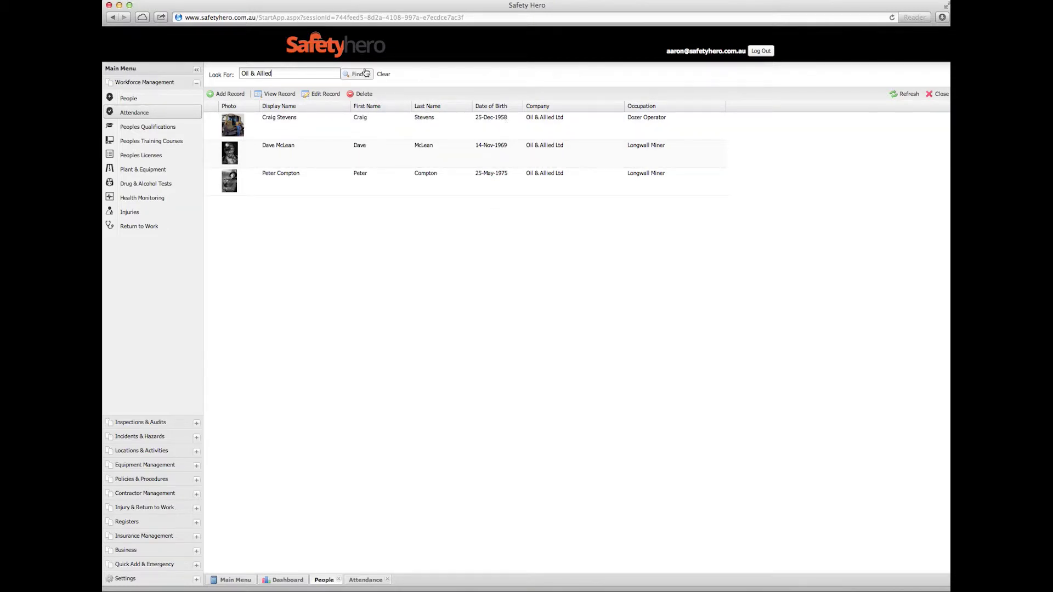
pyautogui.tripleClick(280, 73)
pyautogui.click(317, 72)
pyautogui.click(291, 132)
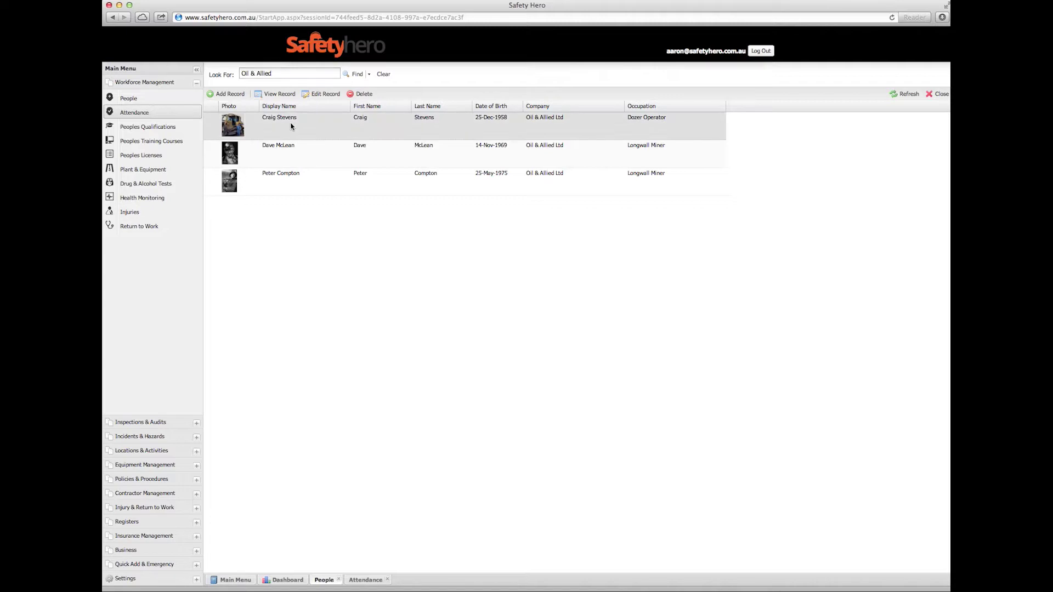
pyautogui.click(383, 74)
pyautogui.click(354, 75)
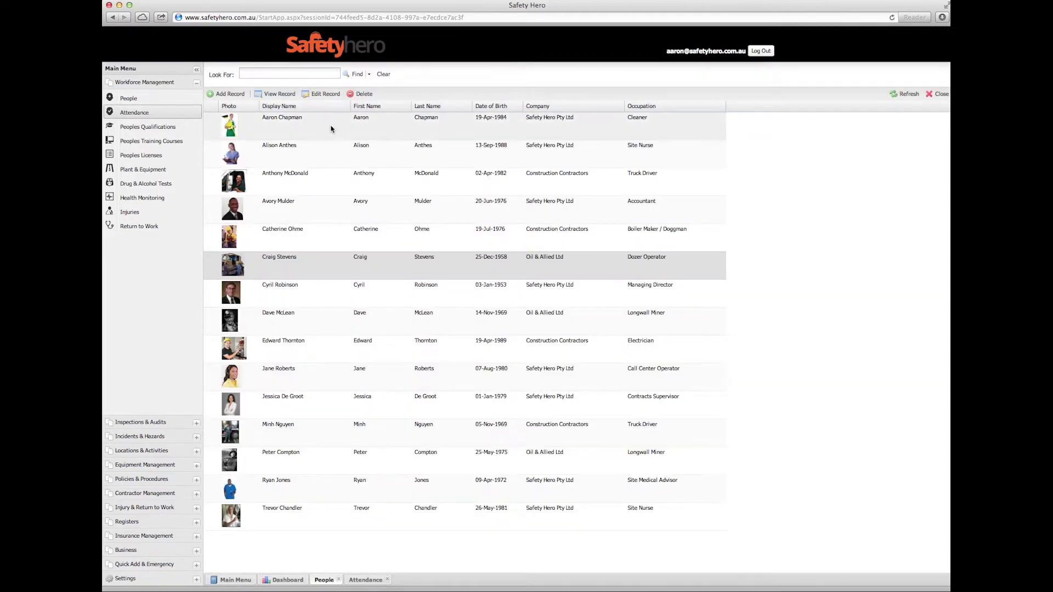
# Open the cleaner's record in the People list and look over its Main Details.
pyautogui.doubleClick(299, 123)
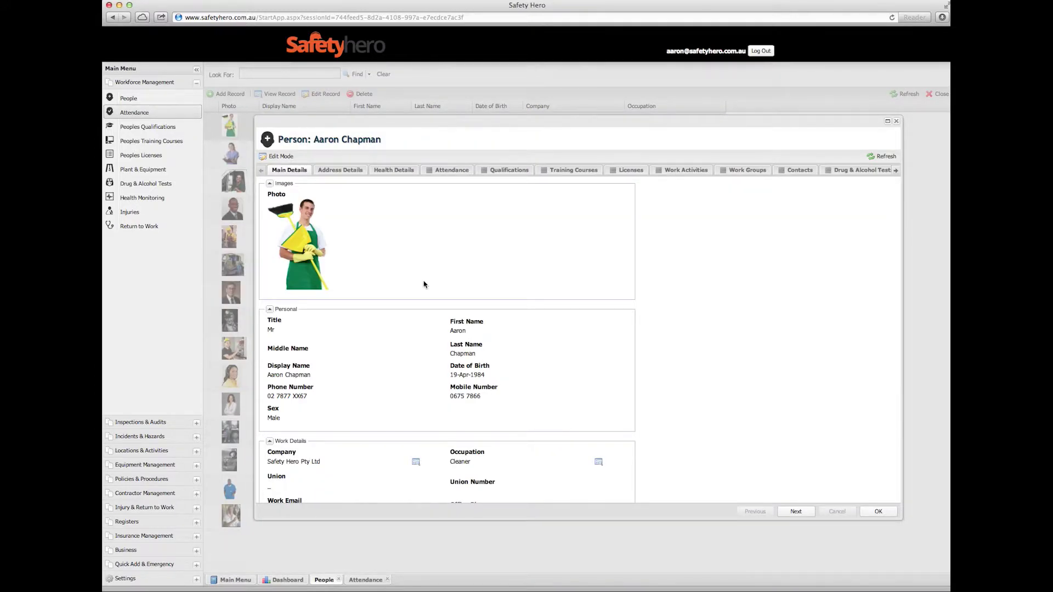
pyautogui.scroll(-3, 477, 327)
pyautogui.scroll(3, 478, 327)
pyautogui.scroll(-2, 656, 362)
pyautogui.scroll(2, 656, 362)
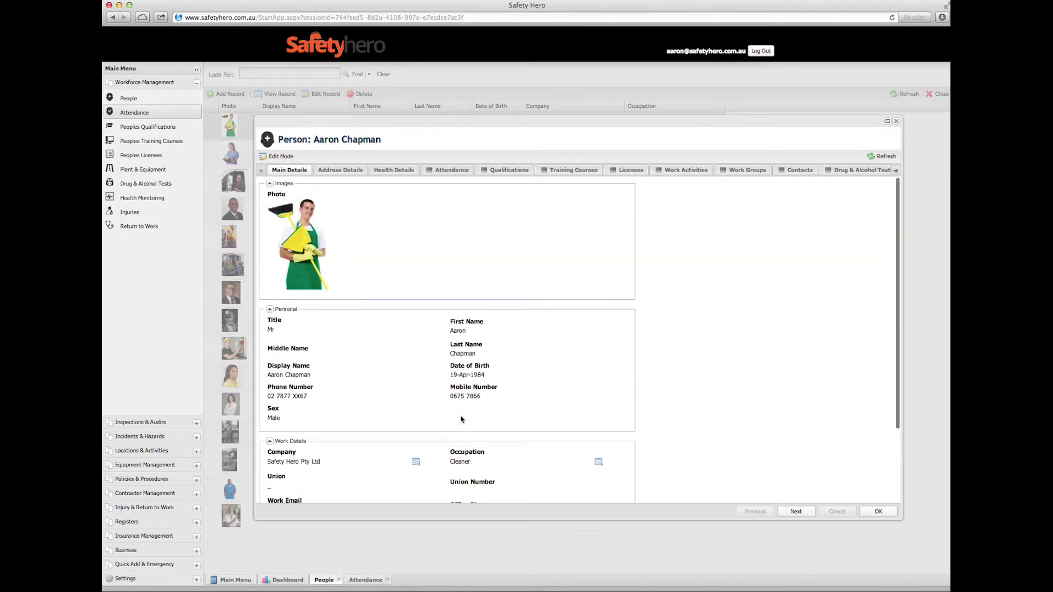
# View the first Distribution Center record in the Attendance list and return to the open person record.
pyautogui.click(368, 581)
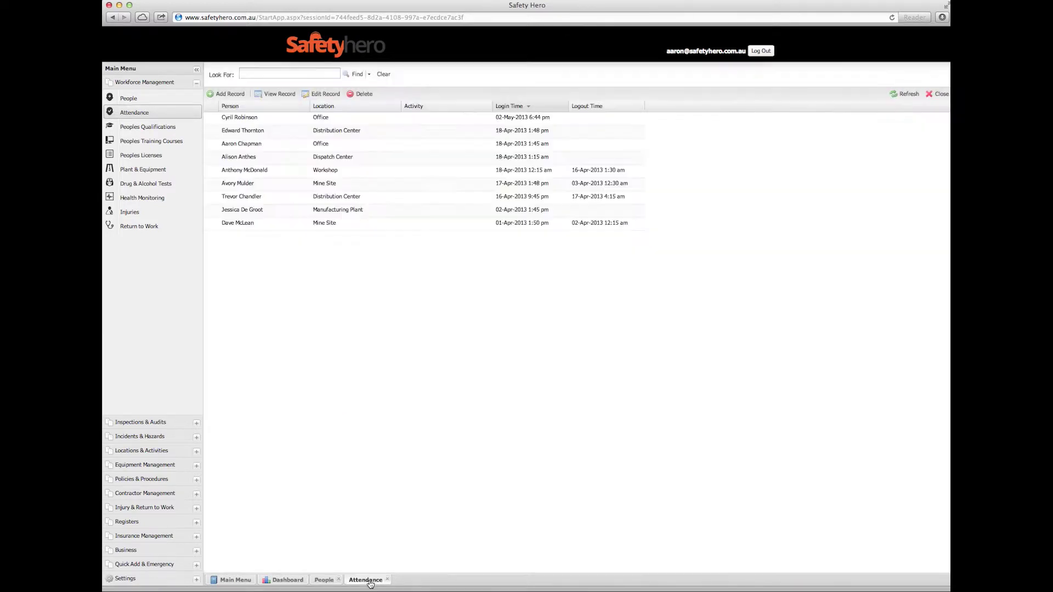
pyautogui.doubleClick(256, 130)
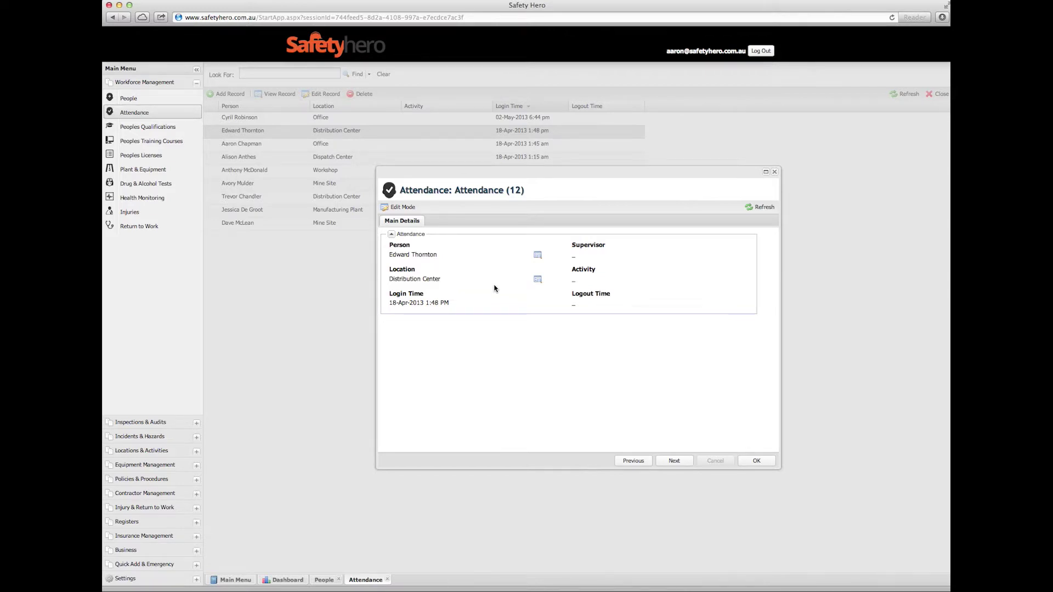
pyautogui.click(323, 580)
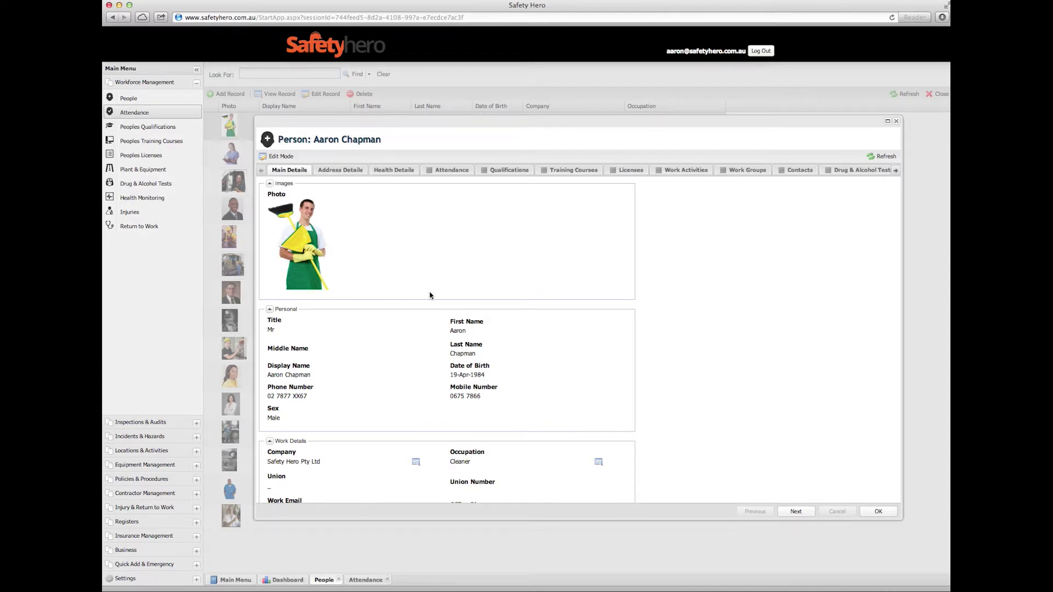
# Examine the photo, personal, work details, work function and comments sections of the cleaner's Main Details.
pyautogui.scroll(-3, 430, 296)
pyautogui.scroll(2, 430, 297)
pyautogui.scroll(-2, 430, 297)
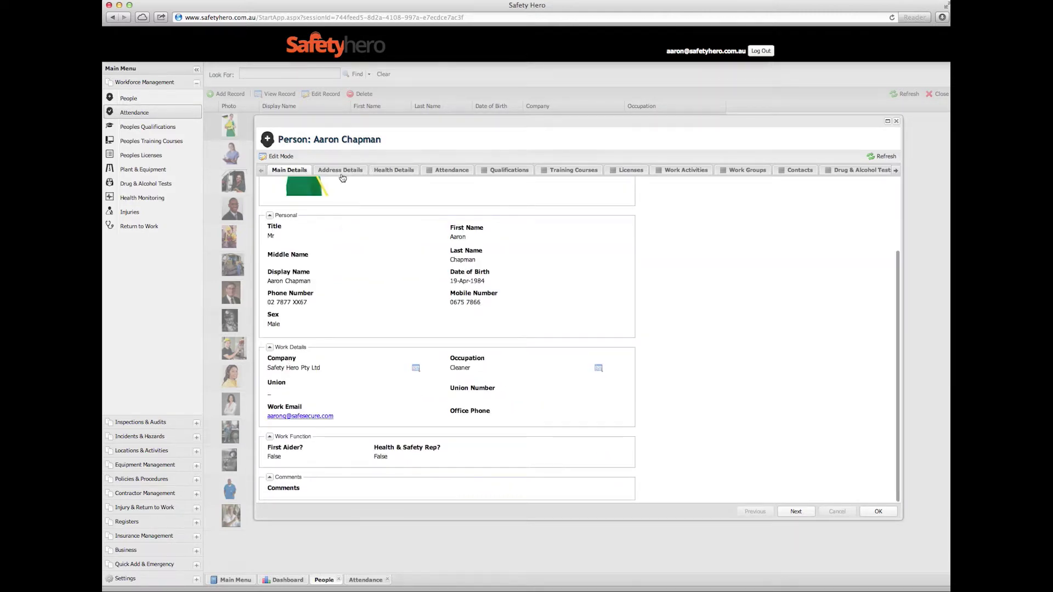
pyautogui.scroll(3, 342, 179)
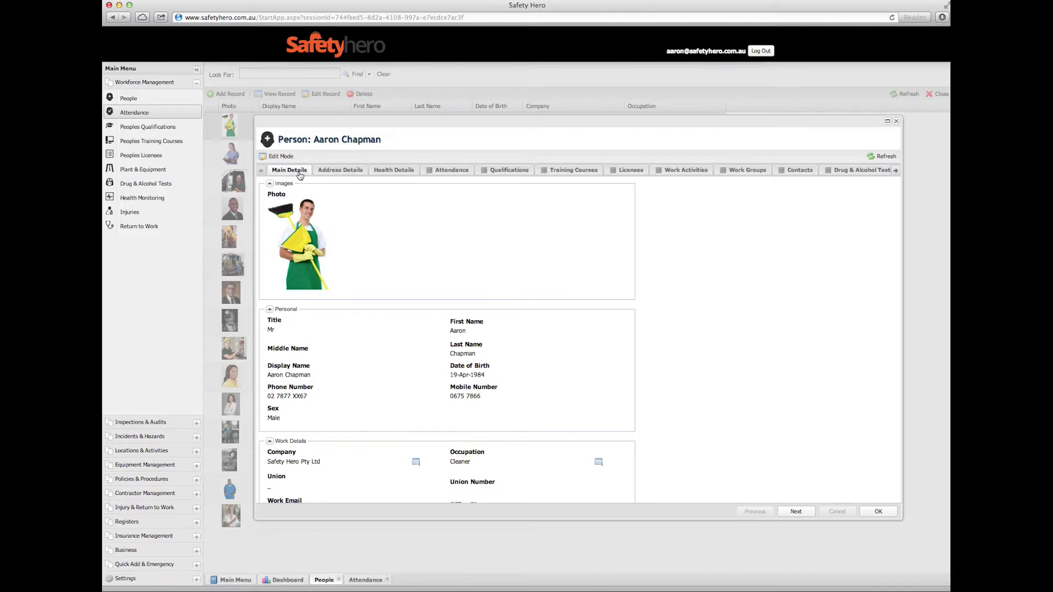
pyautogui.scroll(-3, 403, 306)
pyautogui.scroll(3, 403, 304)
# View the cleaner's Address Details, Health Details and Attendance history.
pyautogui.click(348, 173)
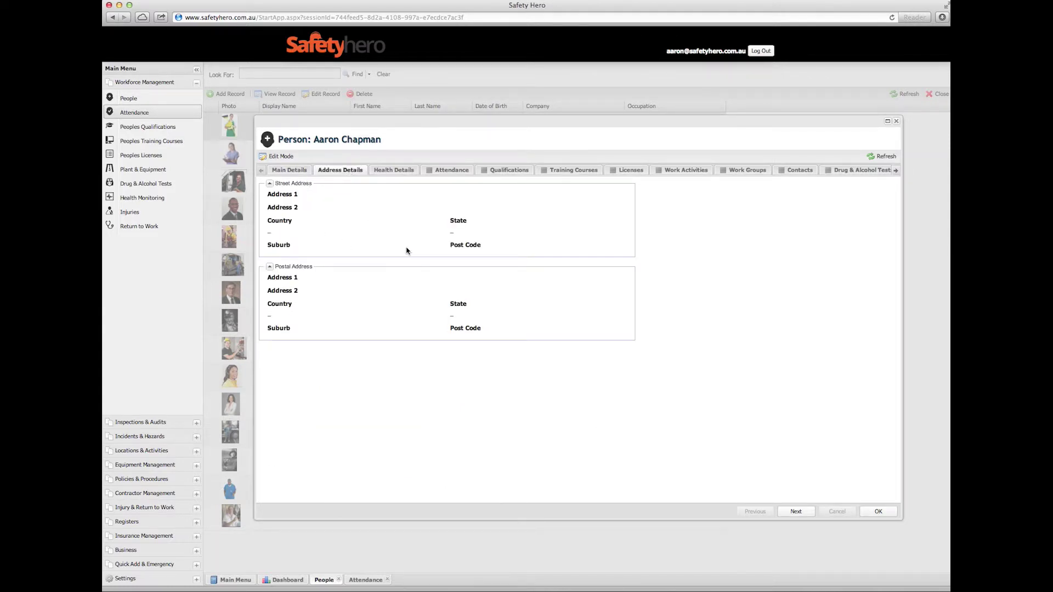
pyautogui.click(394, 172)
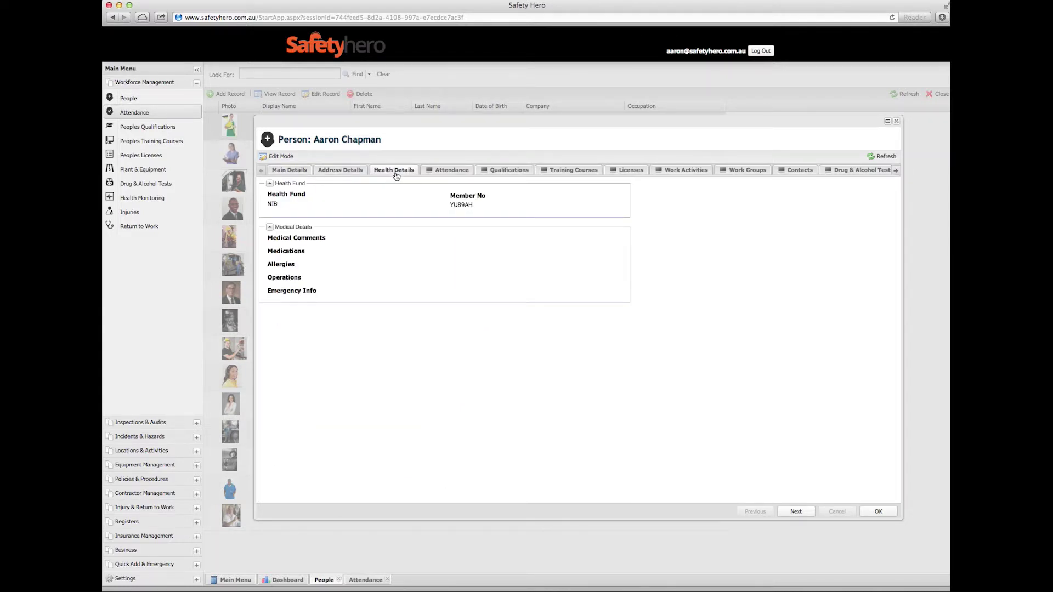
pyautogui.click(439, 171)
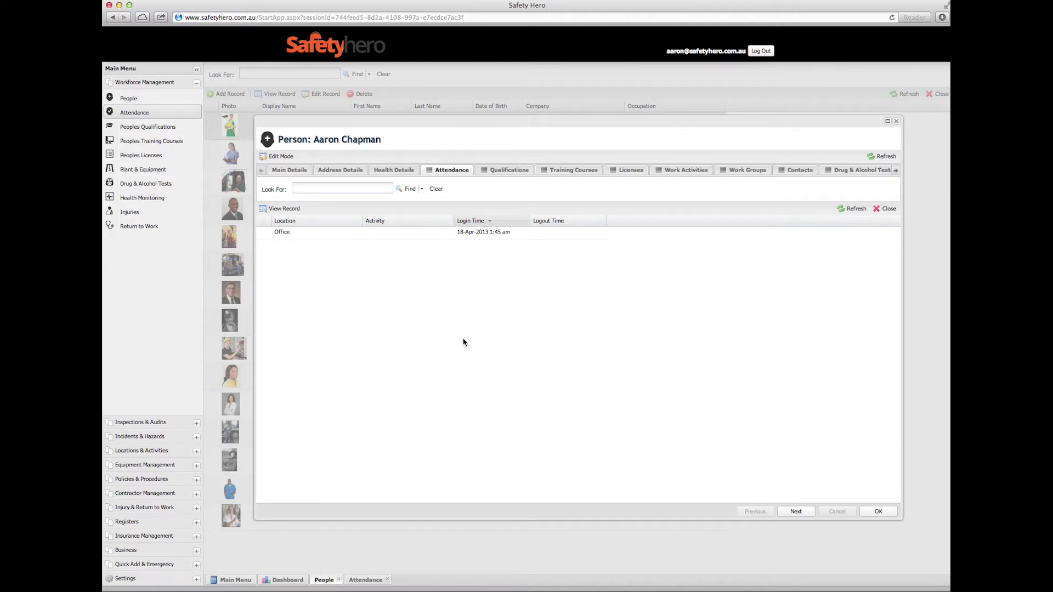
# View the Office entry in the cleaner's Attendance history and close both the entry and the person record.
pyautogui.doubleClick(399, 234)
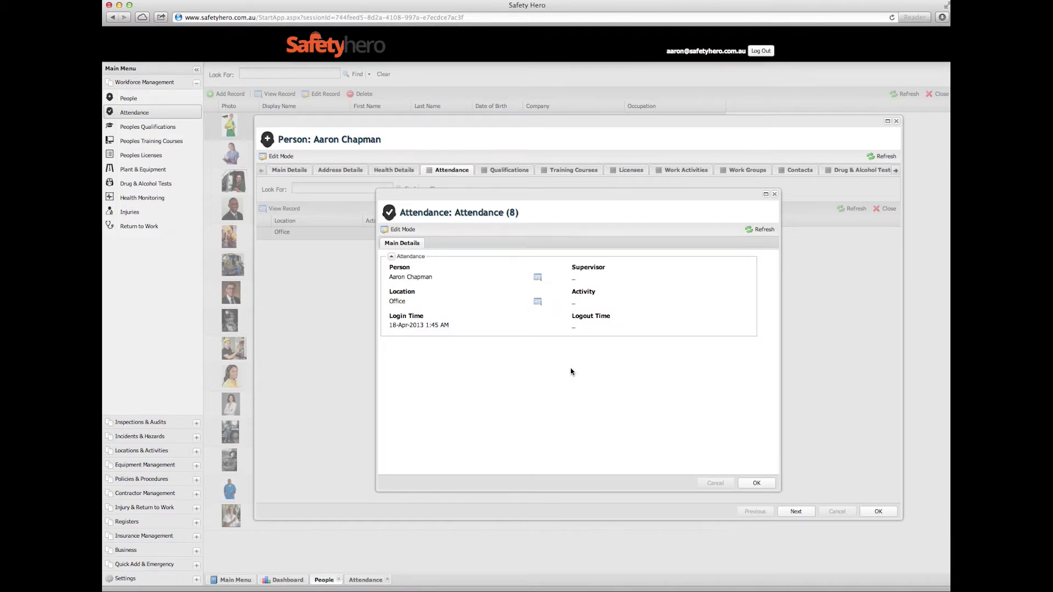
pyautogui.click(753, 482)
pyautogui.click(880, 512)
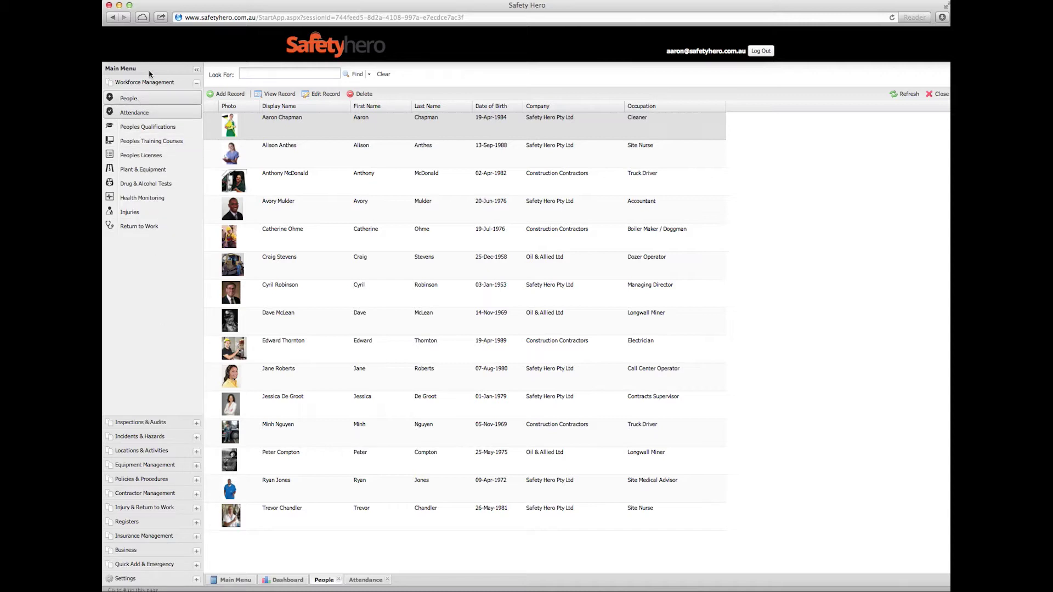
# Look over the Inspections & Audits section of the main menu and return to the People list under Workforce Management.
pyautogui.click(149, 426)
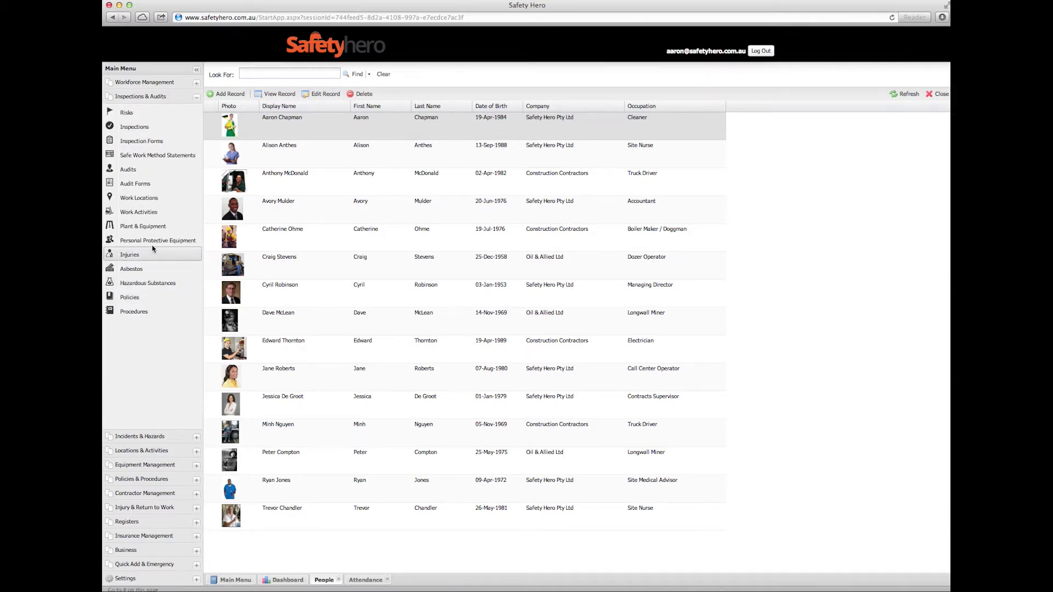
pyautogui.click(154, 85)
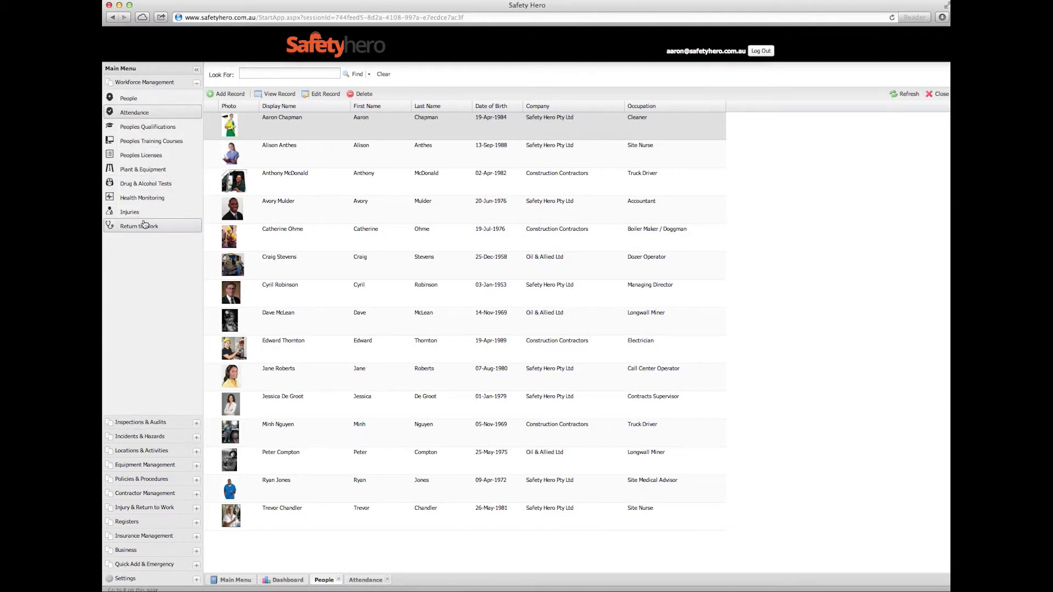
pyautogui.click(141, 98)
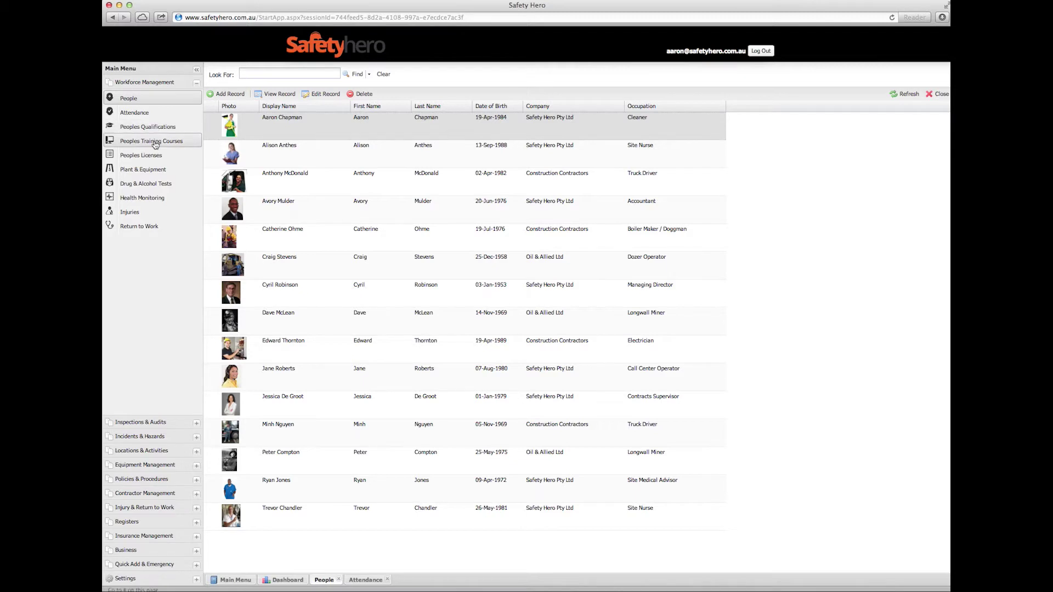
# View the Komatsu Neos 14/16/20 ac forklift record in the Plant & Equipment list and close it.
pyautogui.click(143, 169)
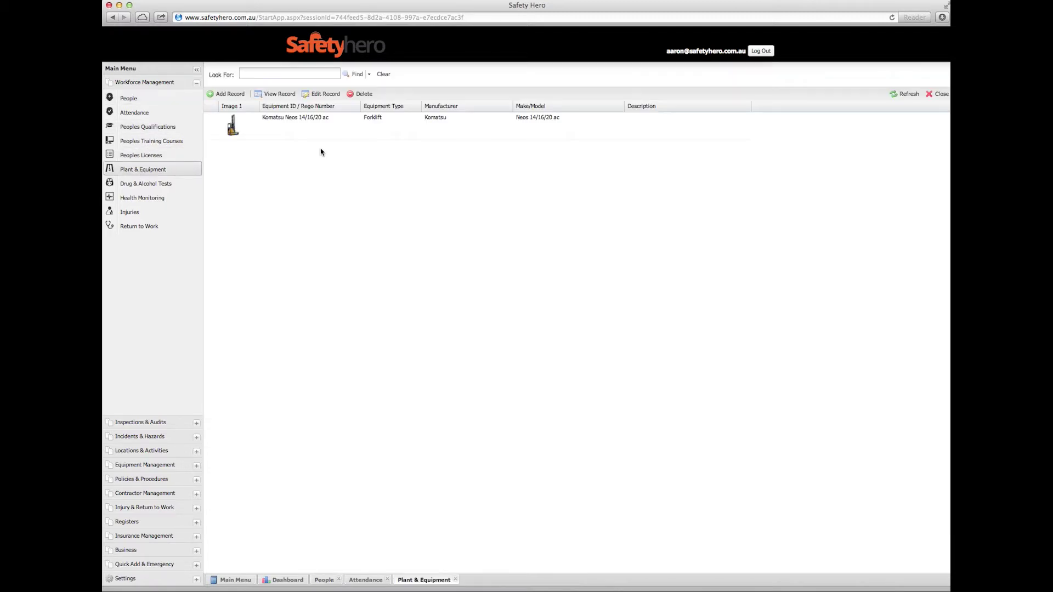
pyautogui.doubleClick(323, 124)
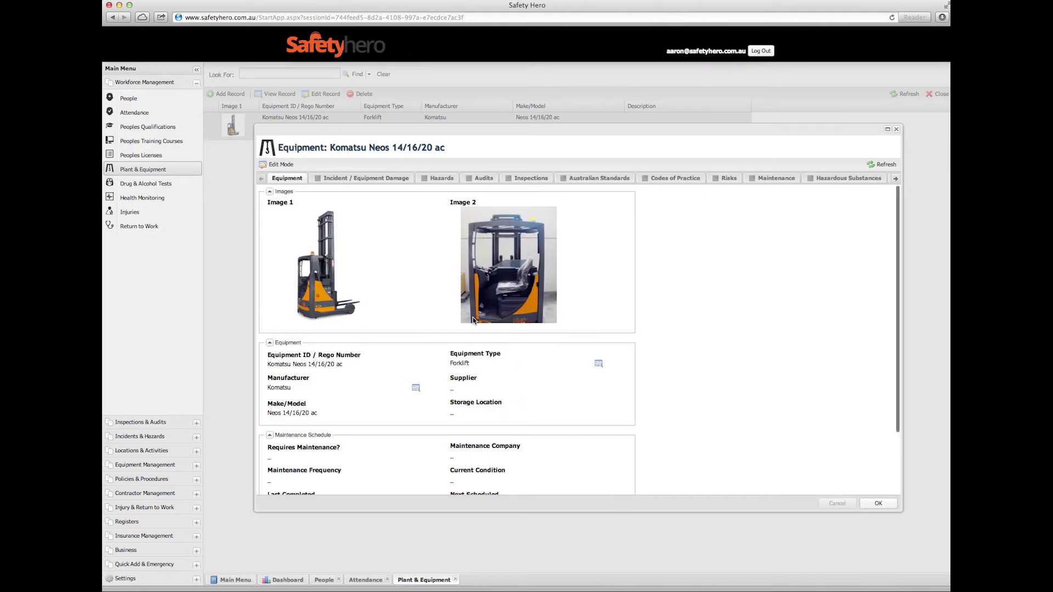
pyautogui.click(878, 504)
# Browse the Inspections & Audits and Incidents & Hazards menu sections and open the Incidents list.
pyautogui.click(156, 421)
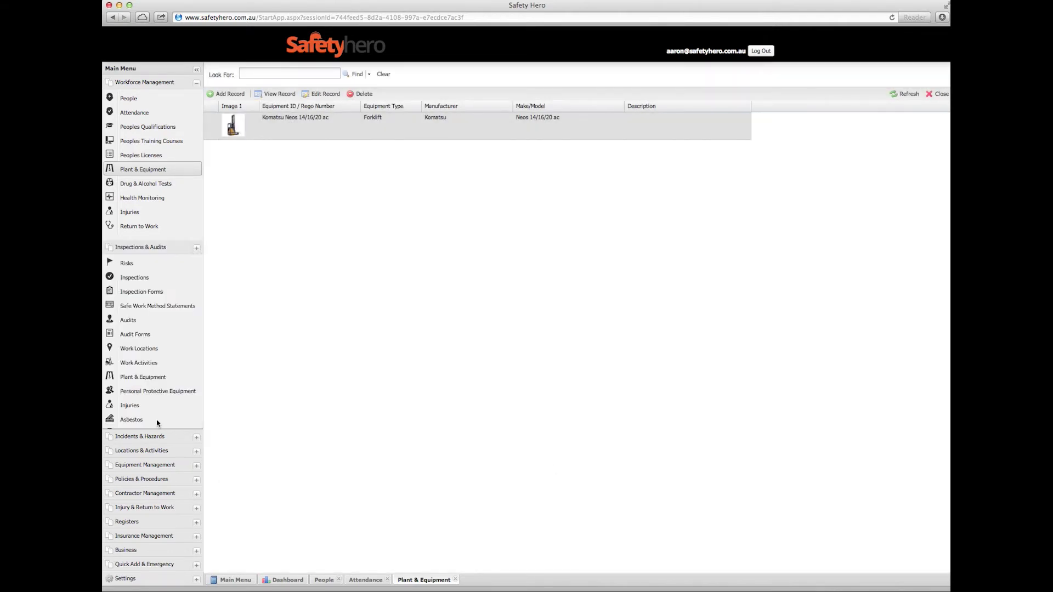
pyautogui.click(155, 437)
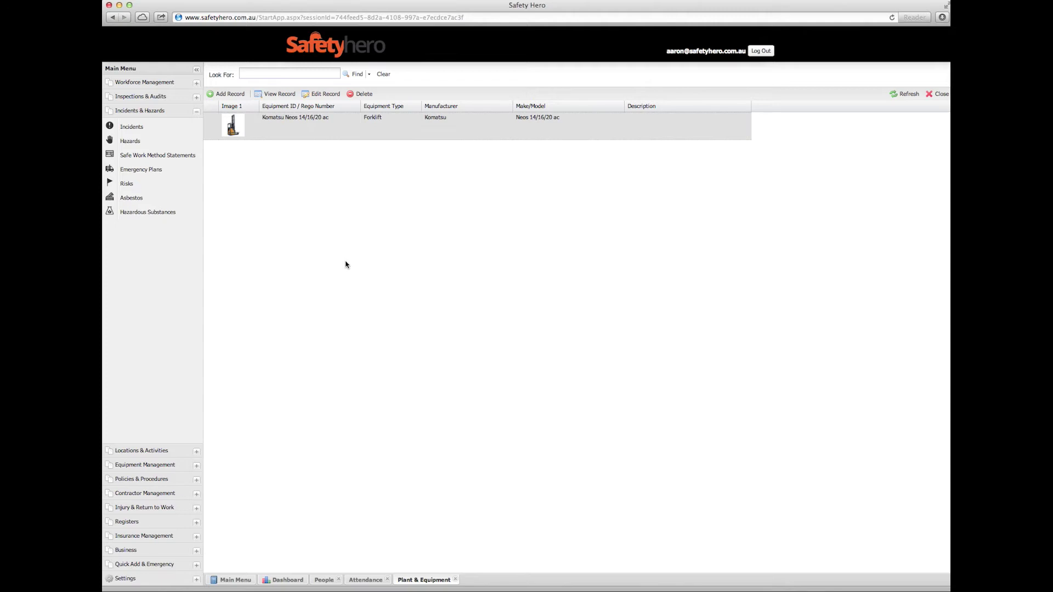
pyautogui.click(149, 128)
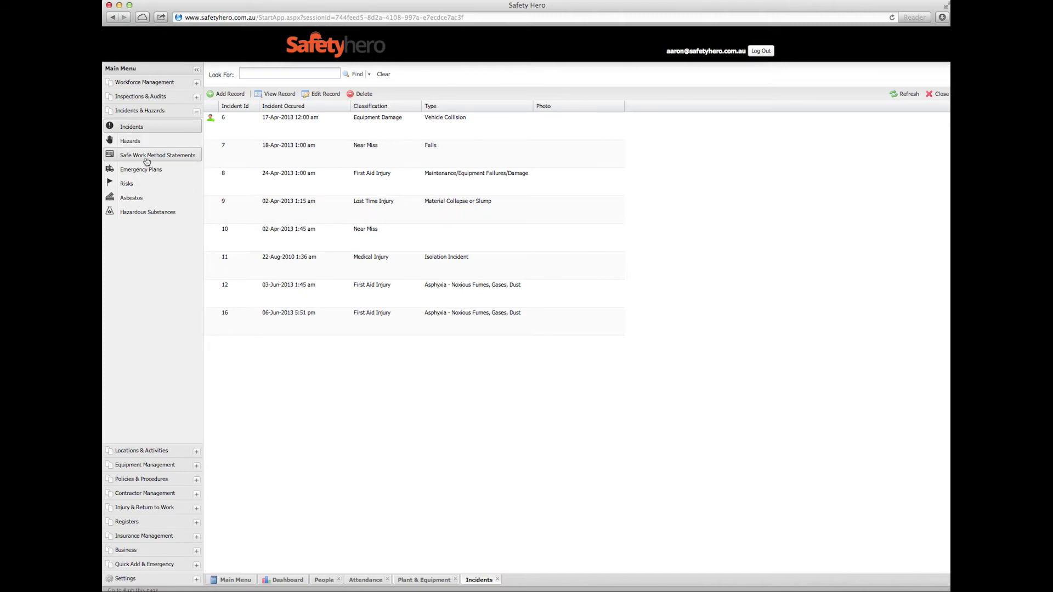
# Switch through the already open Plant & Equipment, People and Main Menu pages and return to Plant & Equipment.
pyautogui.click(428, 582)
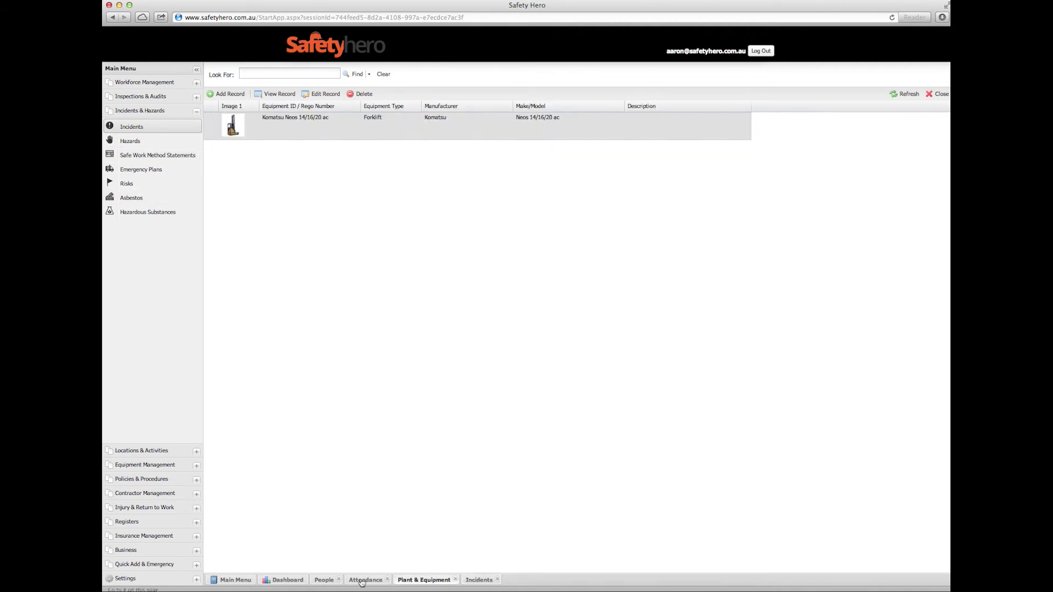
pyautogui.click(327, 582)
pyautogui.click(242, 582)
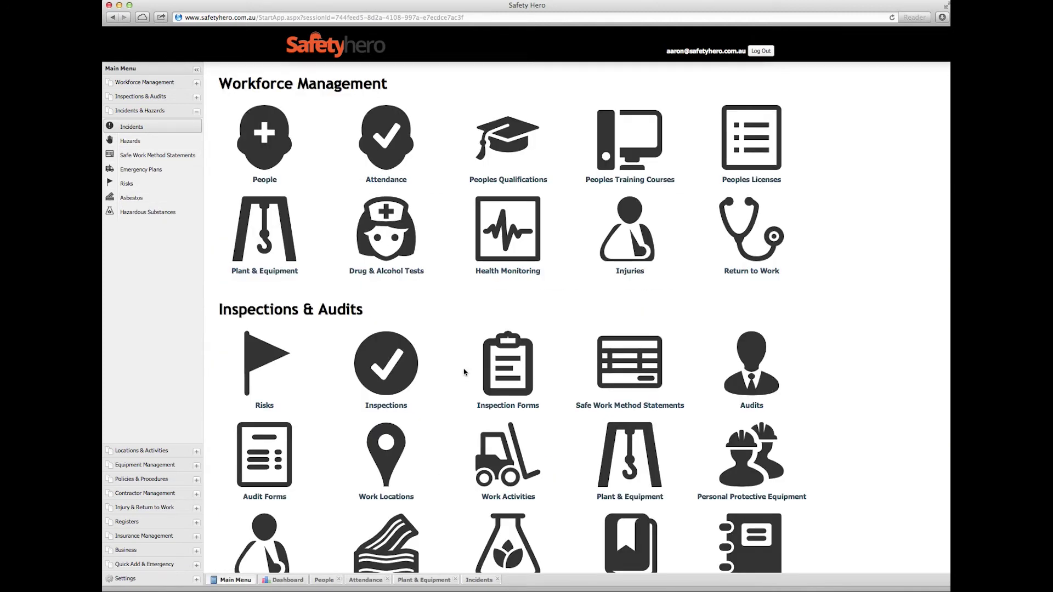
pyautogui.click(430, 581)
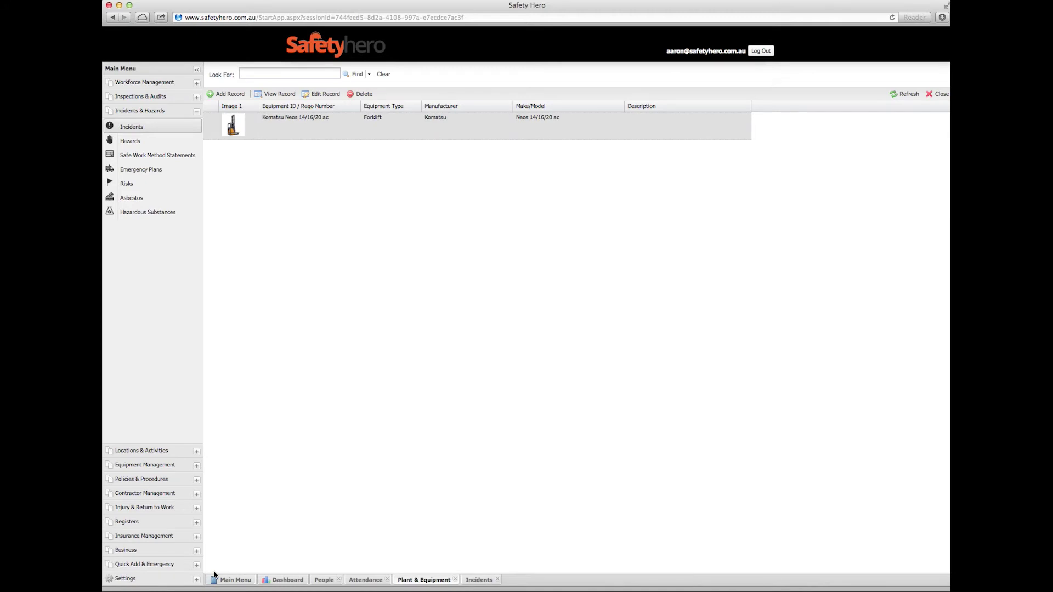
# Open the User Settings and examine the account's user type and user role in the login details.
pyautogui.click(165, 580)
pyautogui.click(147, 275)
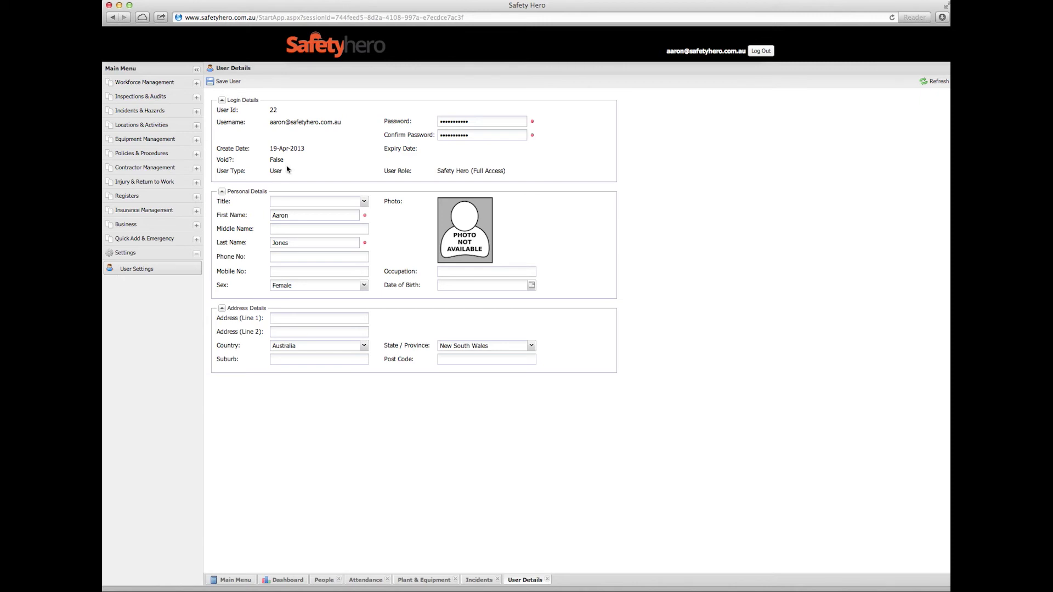
pyautogui.doubleClick(276, 172)
pyautogui.moveTo(438, 171); pyautogui.dragTo(504, 171)
pyautogui.click(528, 175)
# Log out of the account.
pyautogui.click(764, 52)
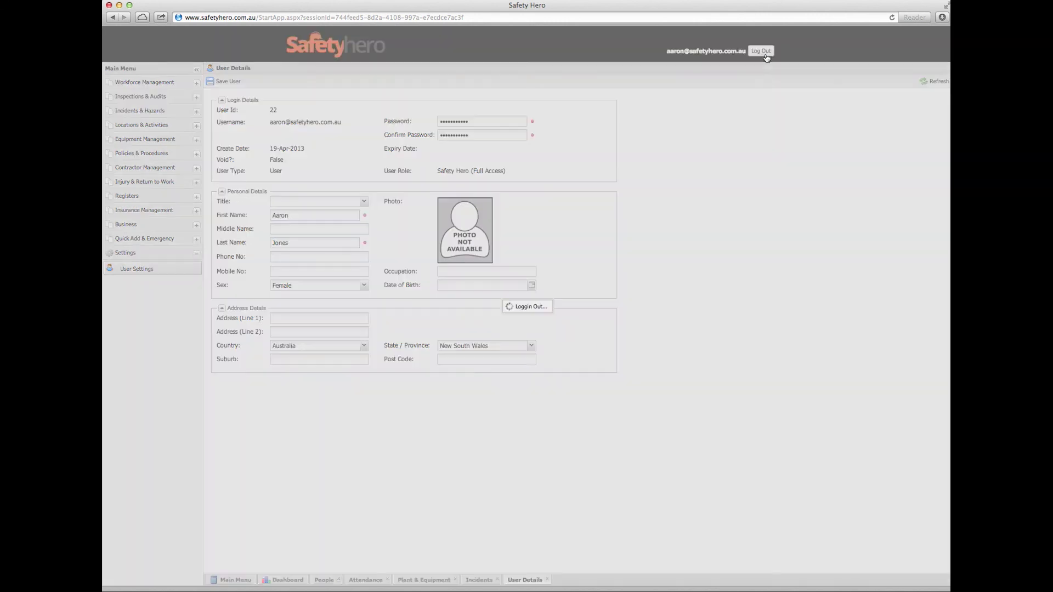